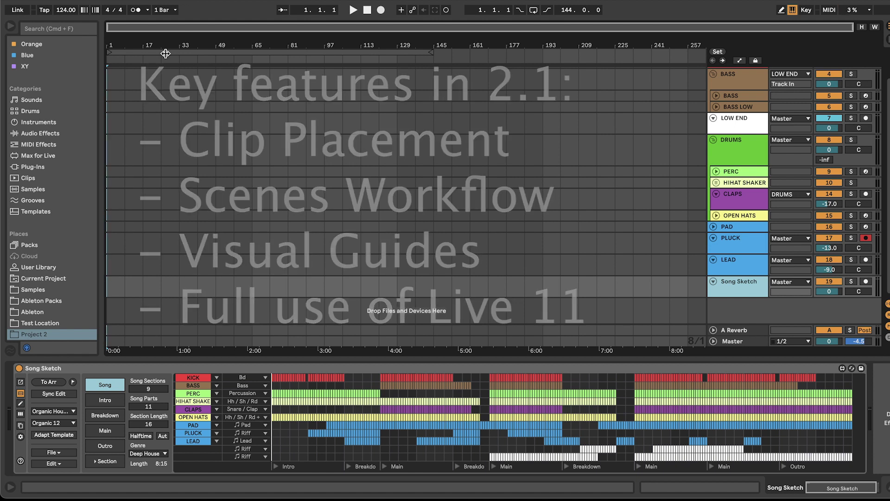
- Place the sketch's clips in the arrangement and extend the CLAPS clip to bar 129
left_click(49, 381)
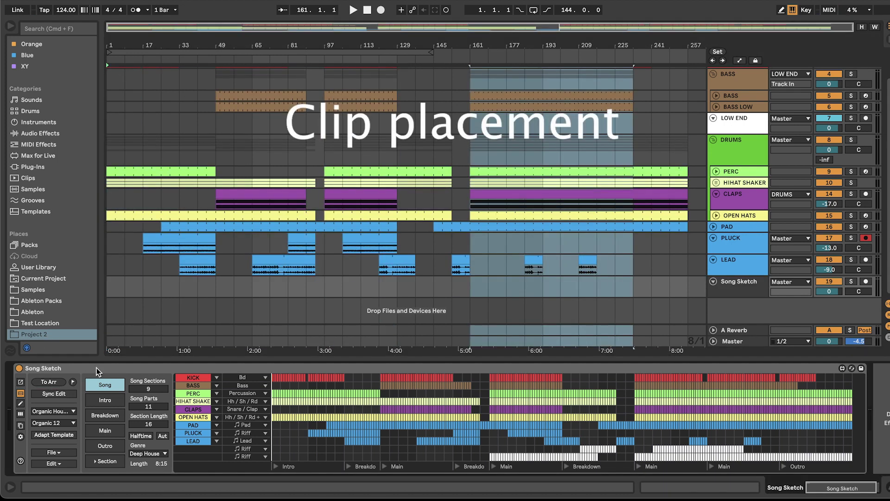
mouse_move(389, 42)
left_mouse_down()
mouse_move(389, 77)
mouse_move(459, 135)
left_mouse_up()
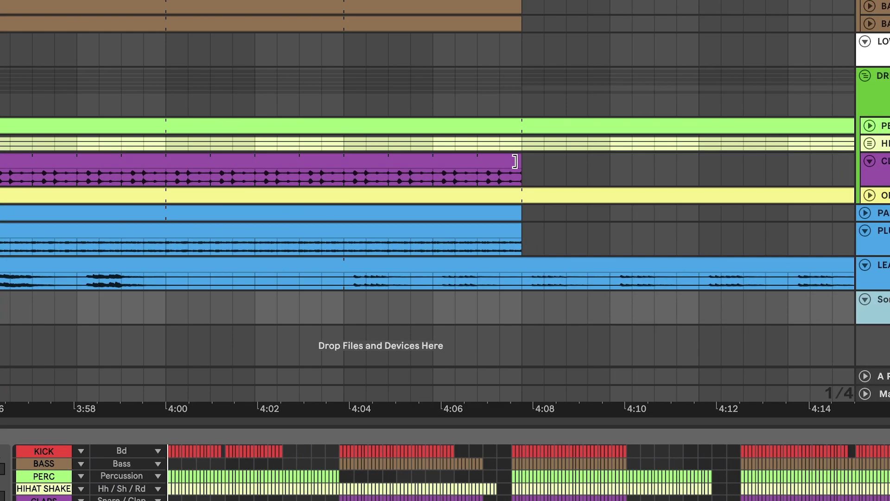
mouse_move(507, 182)
left_mouse_down()
mouse_move(528, 182)
mouse_move(523, 166)
left_mouse_up()
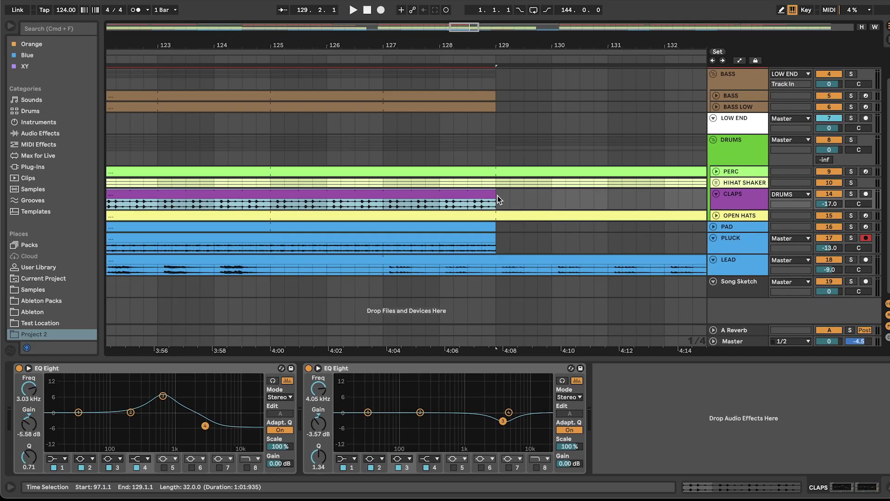
mouse_move(412, 44)
left_mouse_down()
mouse_move(412, 14)
mouse_move(394, 14)
left_mouse_up()
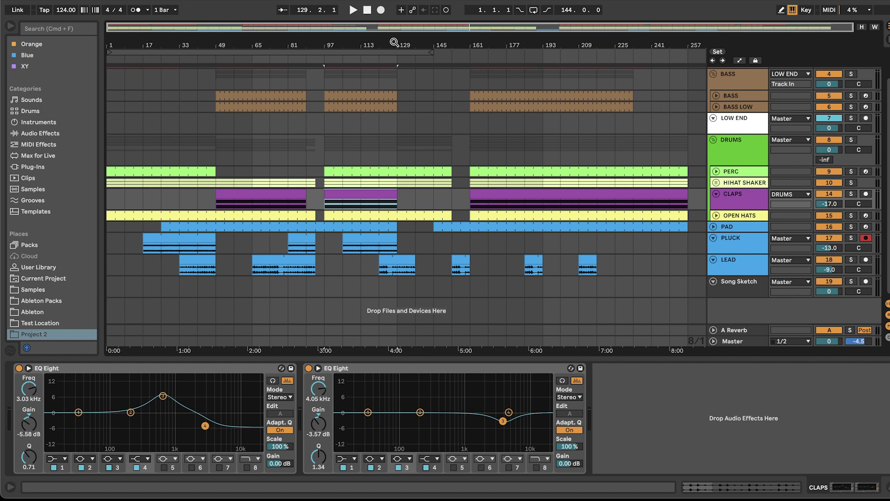
- Select the Song Sketch track to show its device
left_click(739, 290)
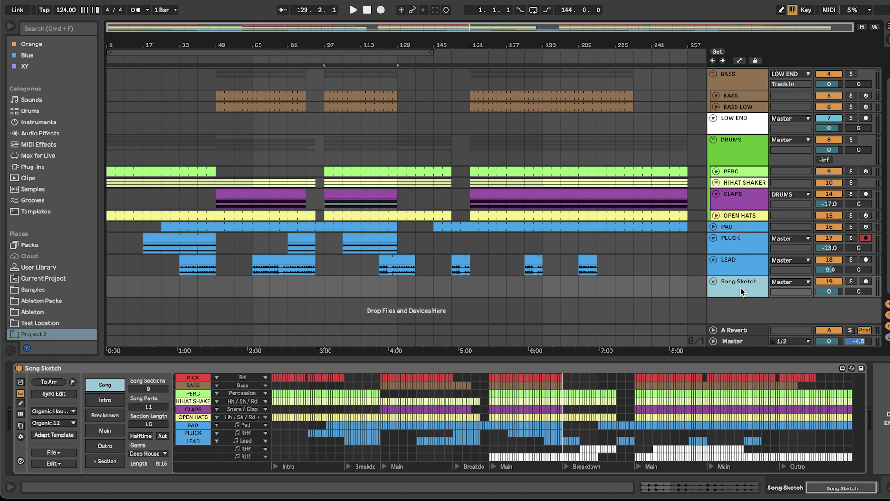
scroll(515, 239, "up", 2)
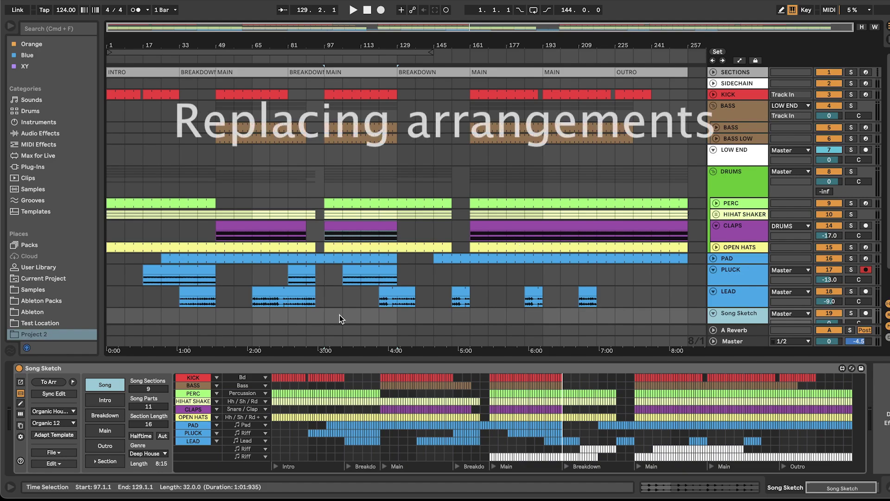
- Write the Organic 15 template to the arrangement twice, the second copy from bar 257
left_click(62, 423)
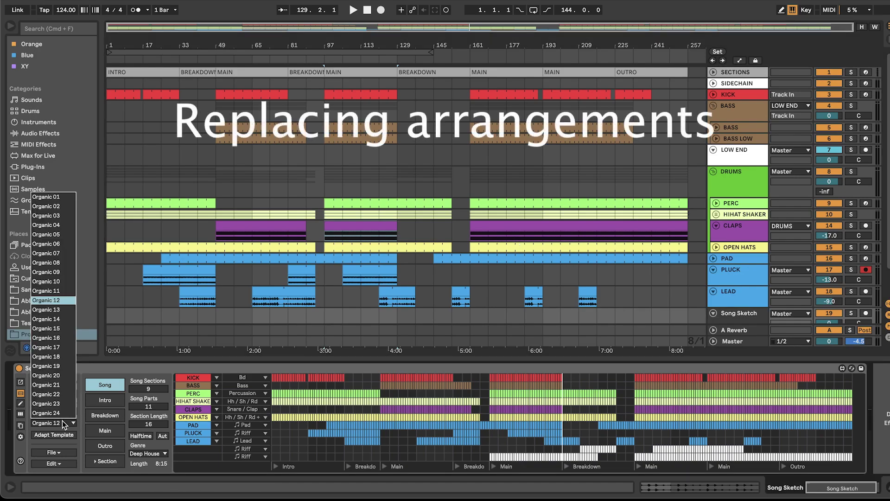
left_click(60, 327)
left_click(53, 384)
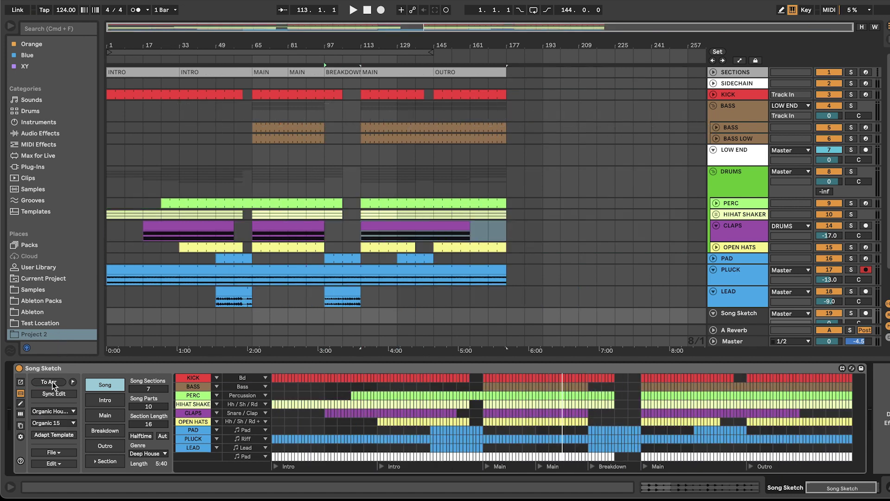
left_click(52, 384)
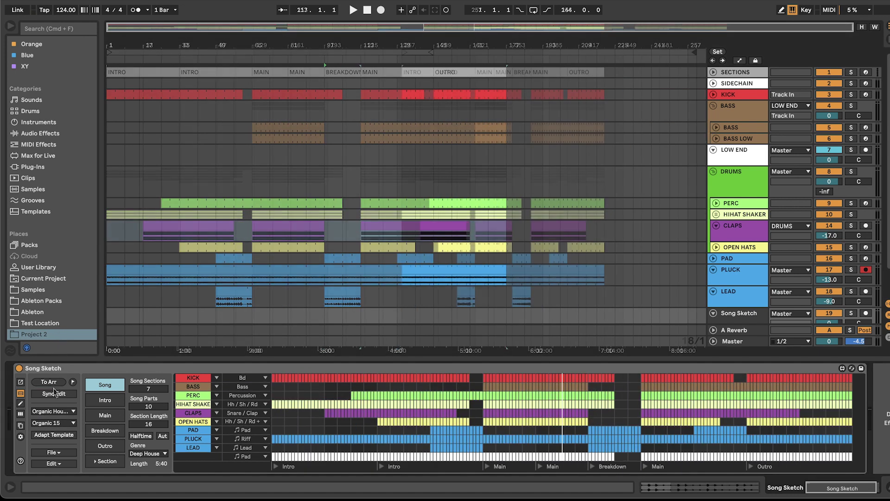
- Place the Organic 20 template arrangement at the song start
left_click(61, 422)
key("Escape")
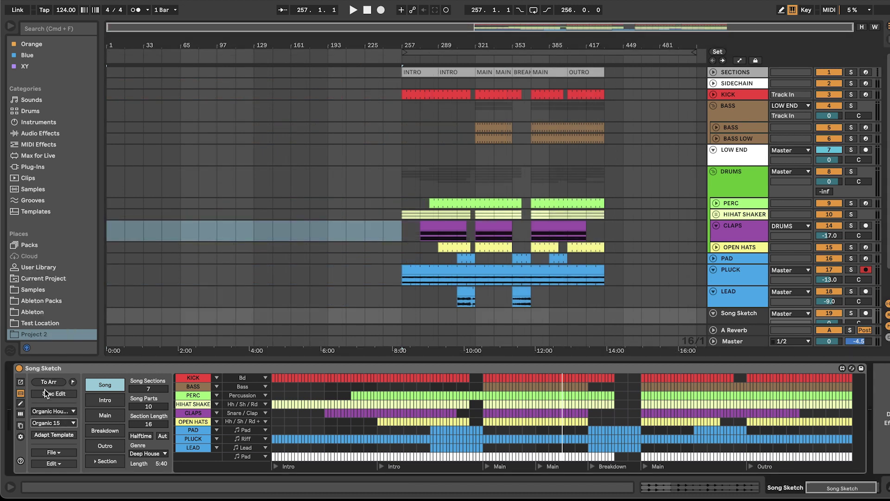
left_click(47, 381)
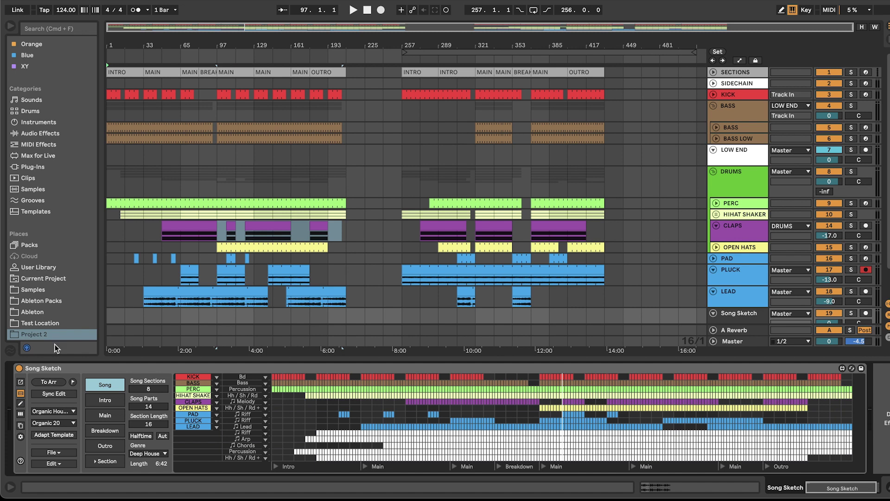
left_click_drag(125, 33, 108, 43)
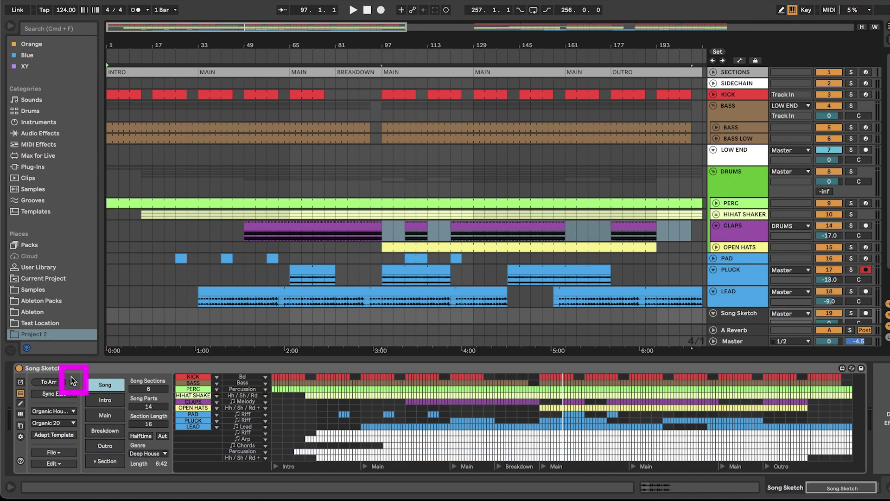
- Create numbered locators 1 through 8 at each section start
left_click(72, 382)
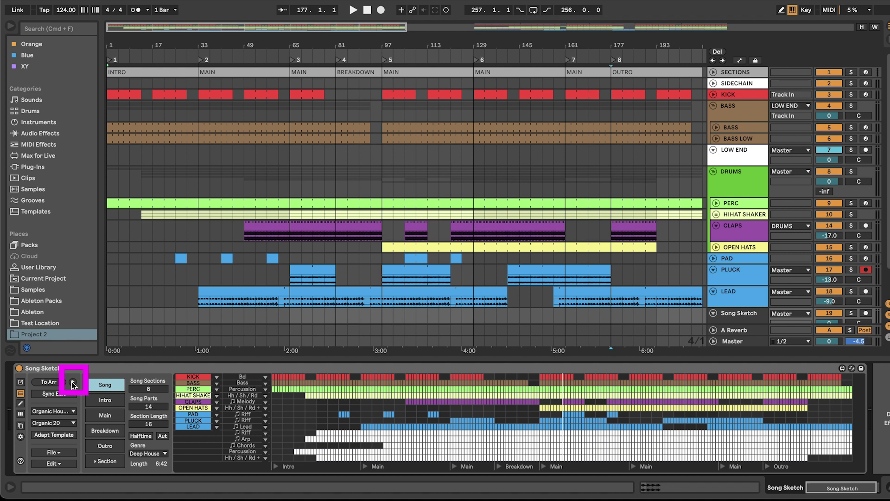